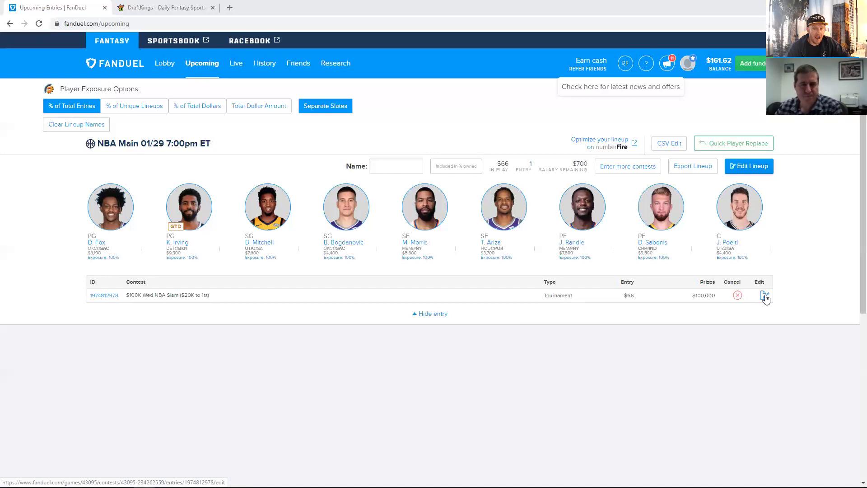
# Open the $100K Wed NBA Slam entry for editing and list only the available point guards
pyautogui.click(764, 297)
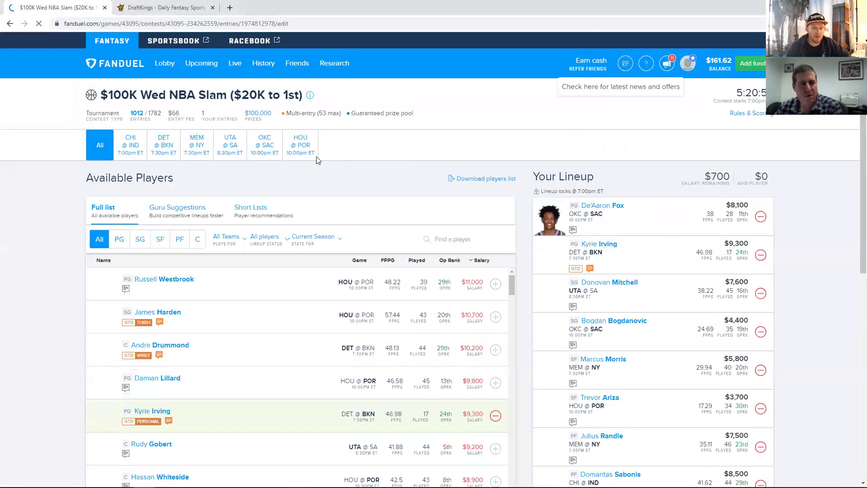
pyautogui.click(120, 242)
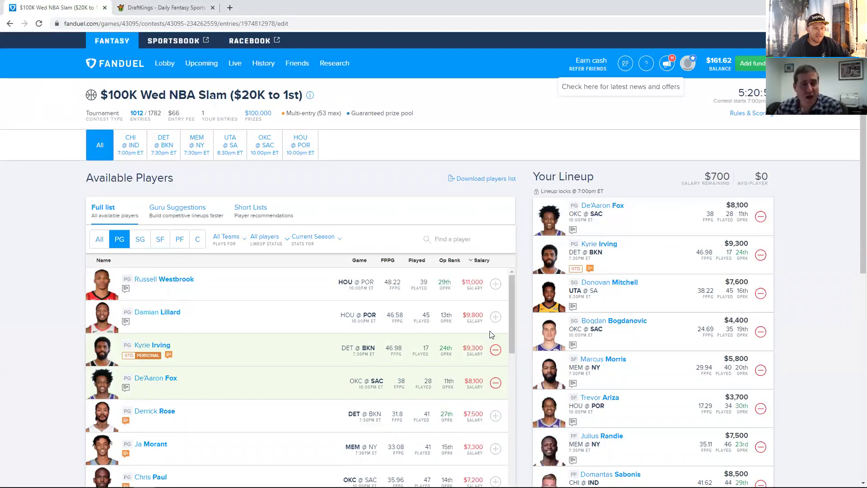
pyautogui.scroll(-1, 512, 308)
pyautogui.scroll(1, 513, 299)
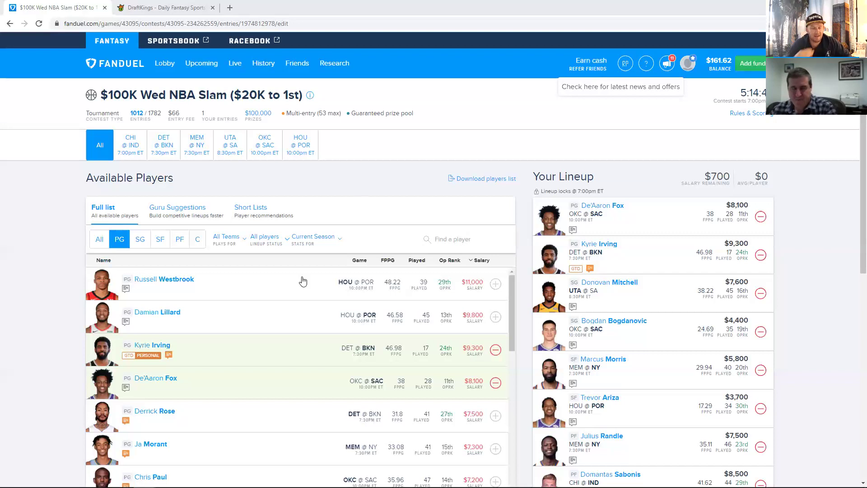
# List the available shooting guards and narrow them to the CHI @ IND game
pyautogui.click(761, 294)
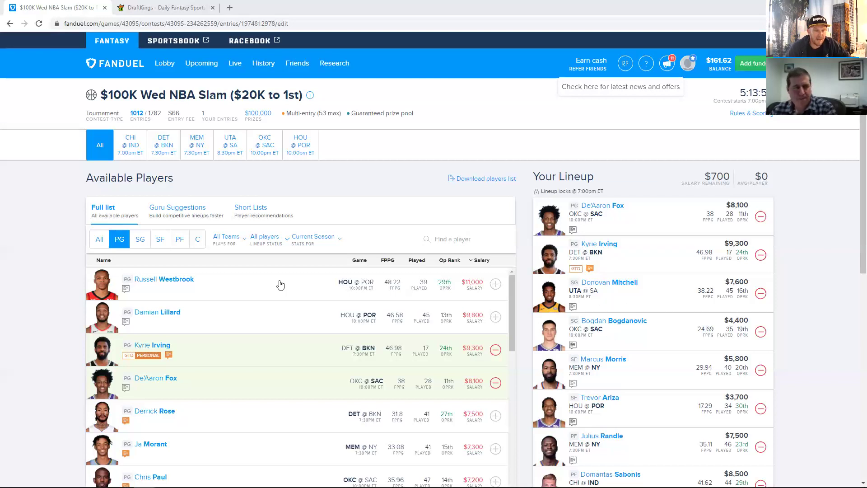
pyautogui.click(140, 240)
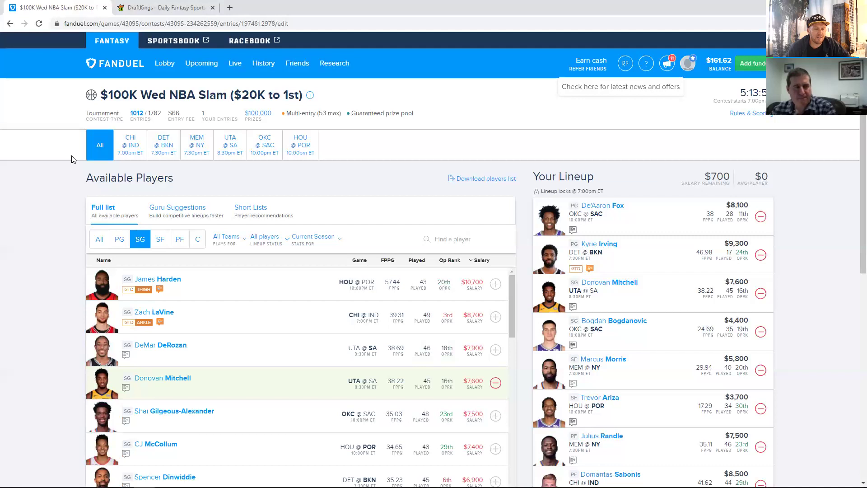
pyautogui.click(141, 146)
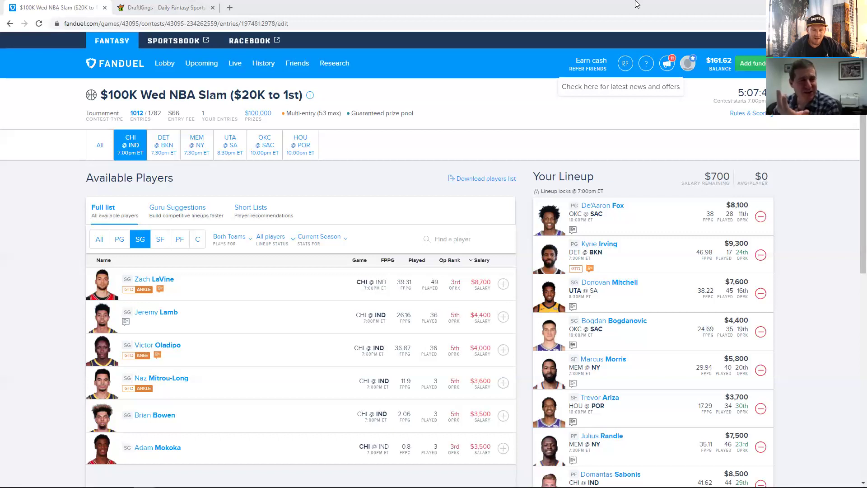
# Switch to DraftKings, open the NBA Classic lineup for editing, and return to the FanDuel entry
pyautogui.hotkey('ctrl', 'Tab')
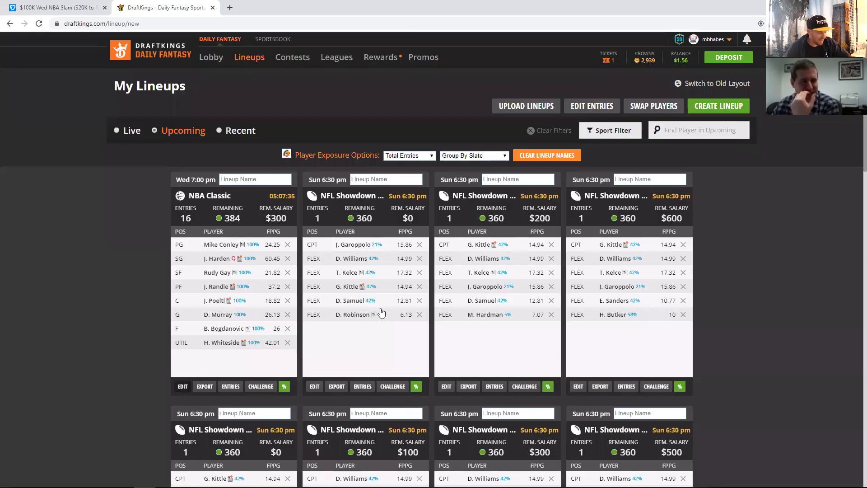
pyautogui.click(183, 386)
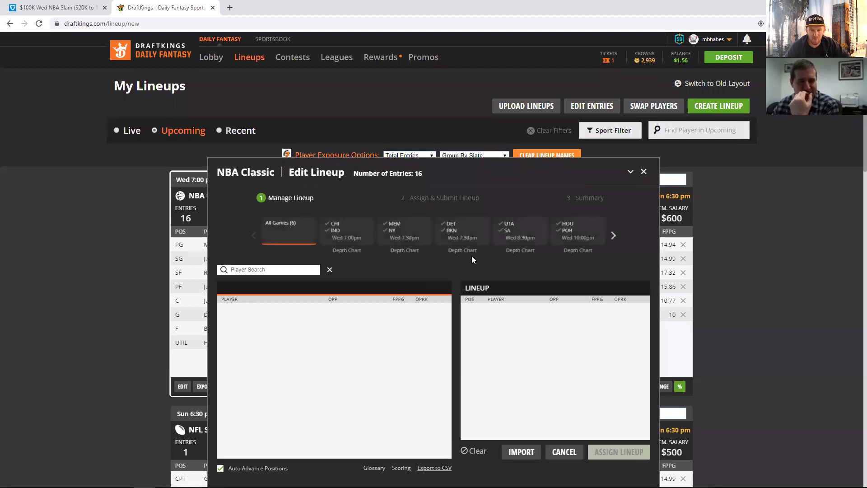
pyautogui.click(182, 93)
pyautogui.click(69, 7)
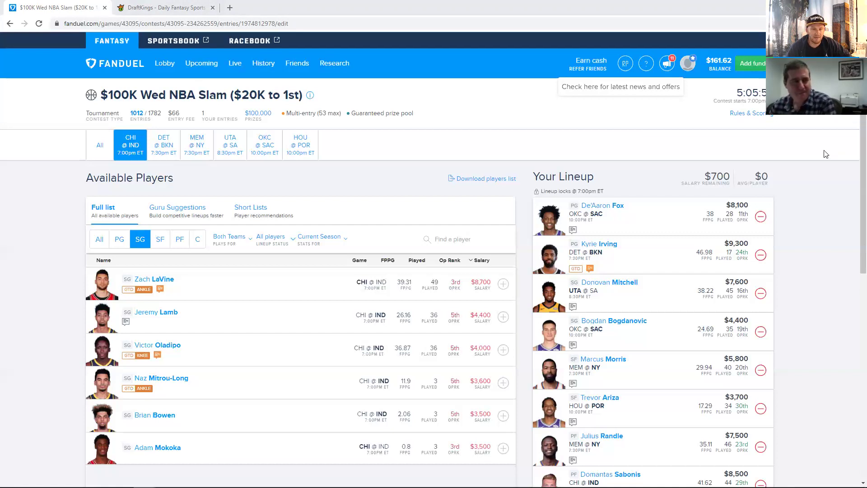
# List the CHI @ IND small forwards and examine Doug McDermott's game log
pyautogui.click(161, 241)
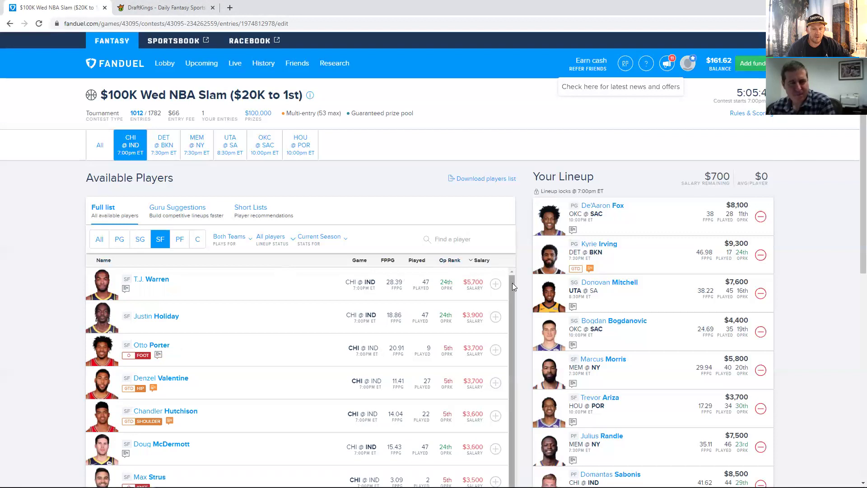
pyautogui.scroll(-1, 499, 400)
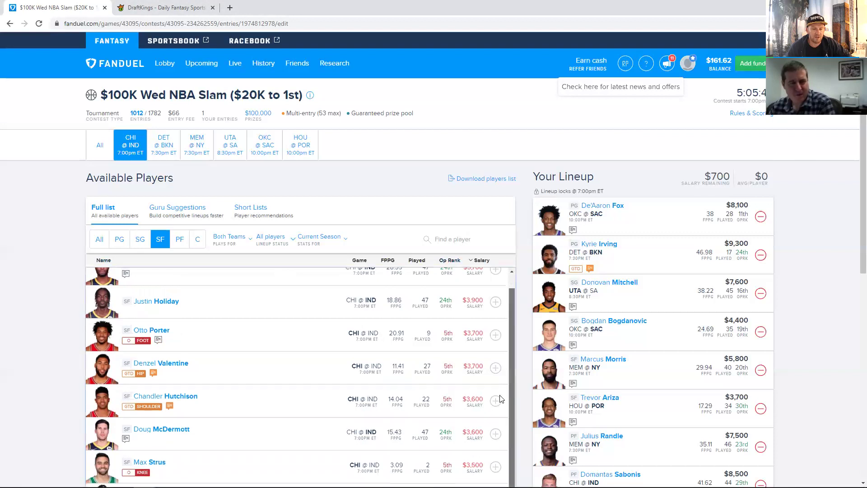
pyautogui.click(170, 437)
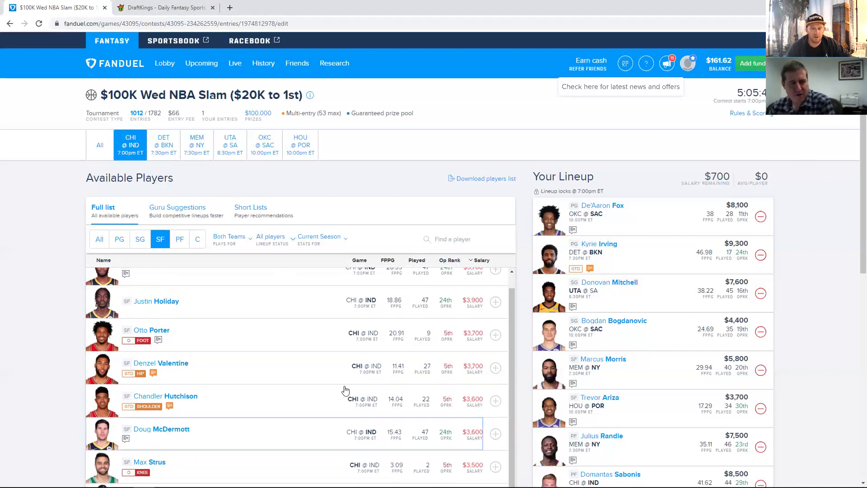
pyautogui.click(425, 323)
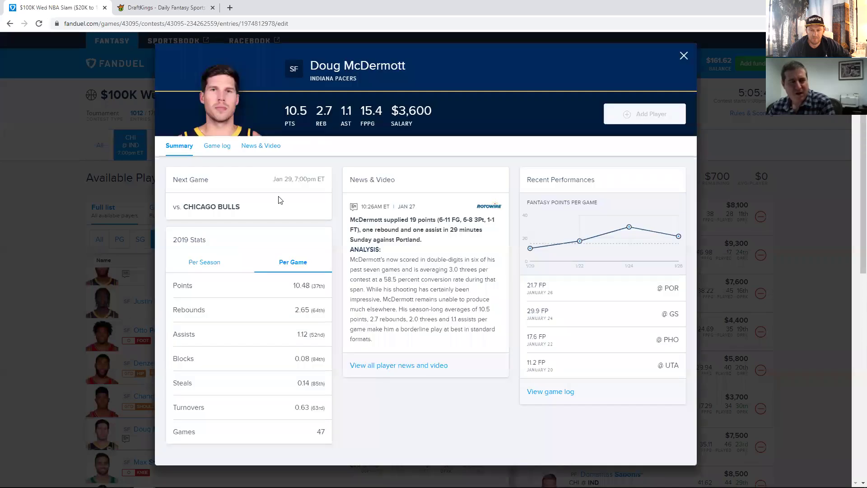
pyautogui.click(224, 149)
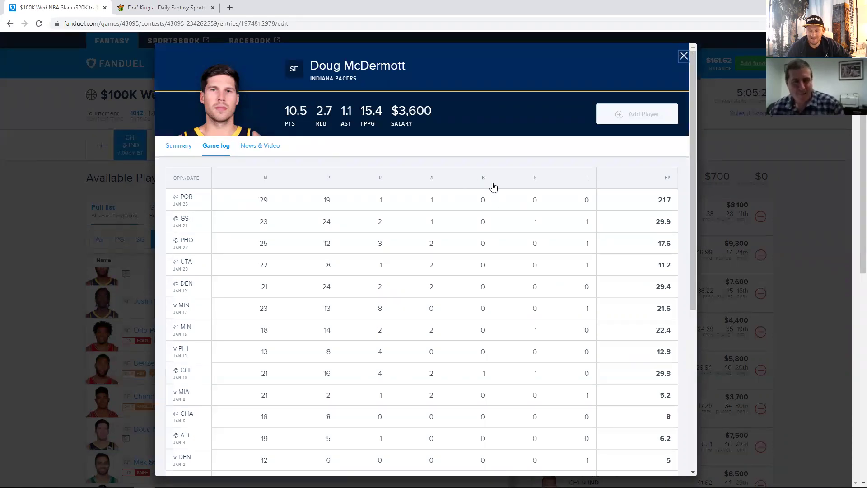
pyautogui.press('Escape')
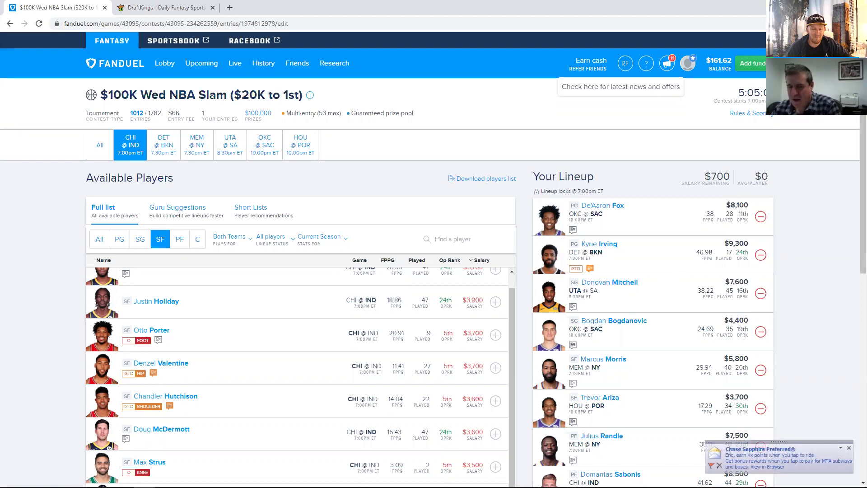
pyautogui.click(848, 448)
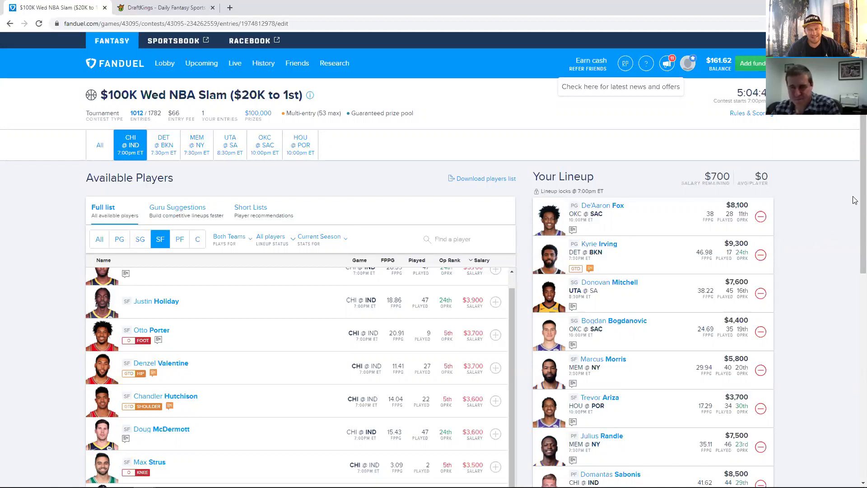
pyautogui.scroll(-2, 854, 200)
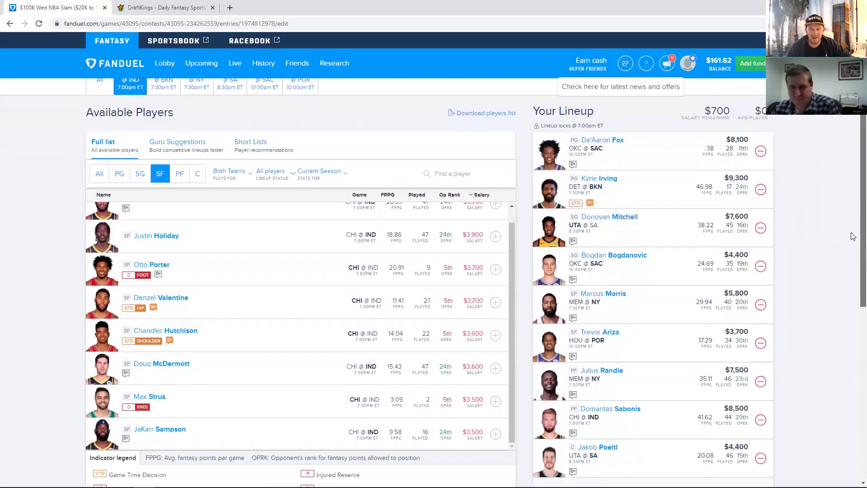
pyautogui.scroll(2, 852, 226)
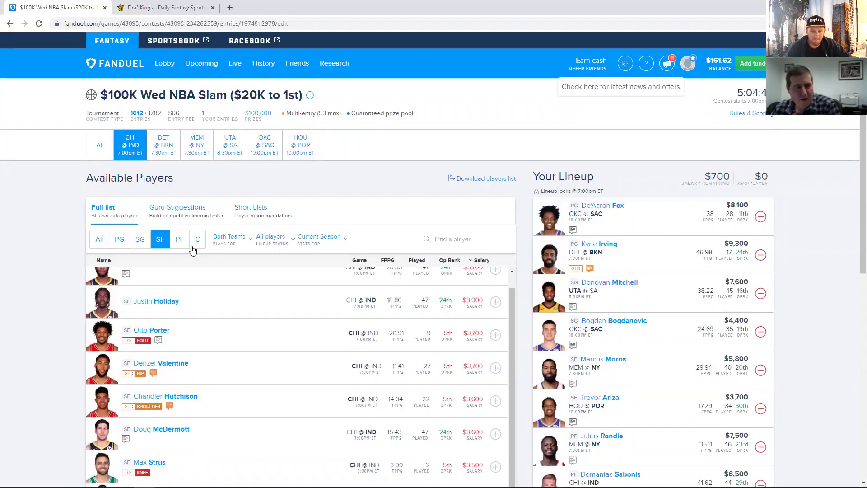
# List the CHI @ IND power forwards and review them against the players in the current lineup
pyautogui.click(183, 244)
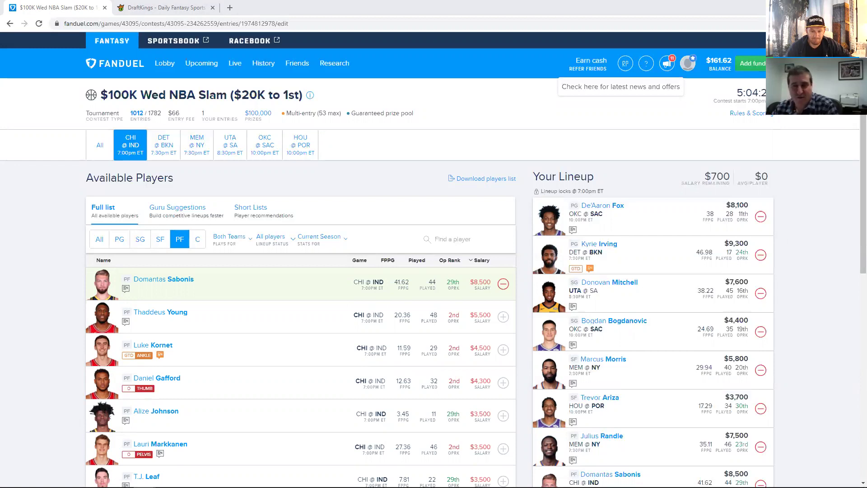
pyautogui.scroll(-1, 853, 211)
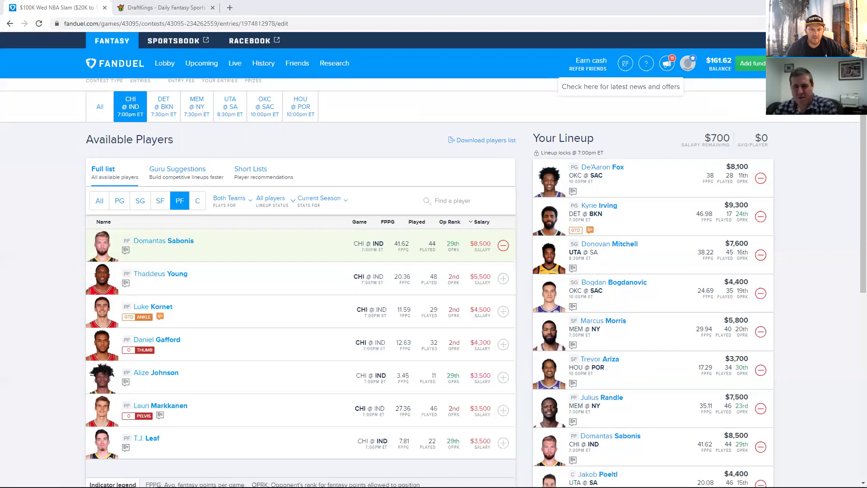
pyautogui.scroll(-1, 855, 288)
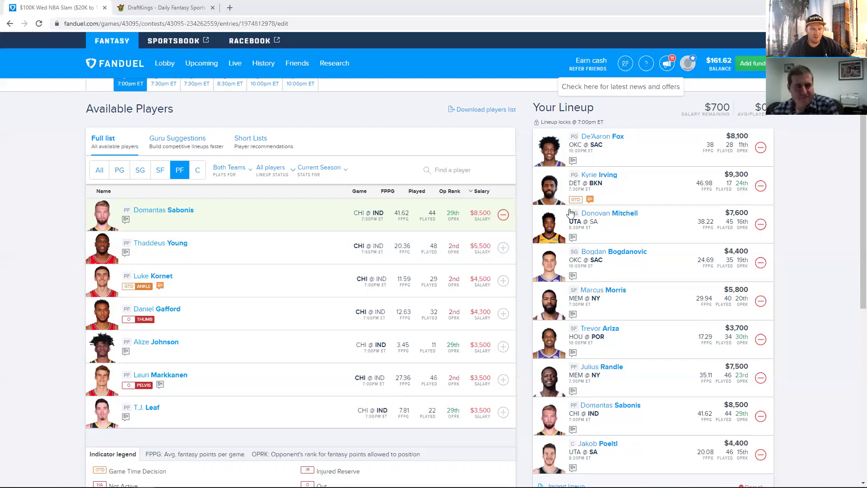
pyautogui.scroll(-1, 854, 126)
pyautogui.scroll(2, 854, 133)
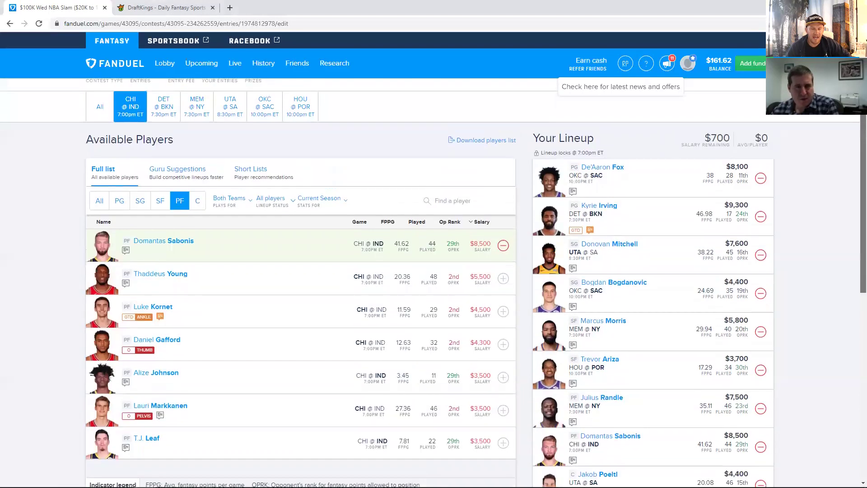
pyautogui.scroll(-2, 852, 132)
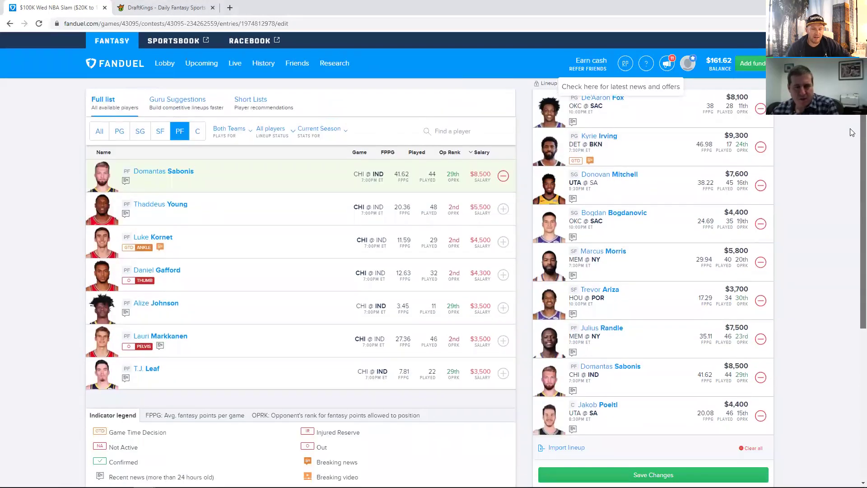
pyautogui.scroll(1, 852, 132)
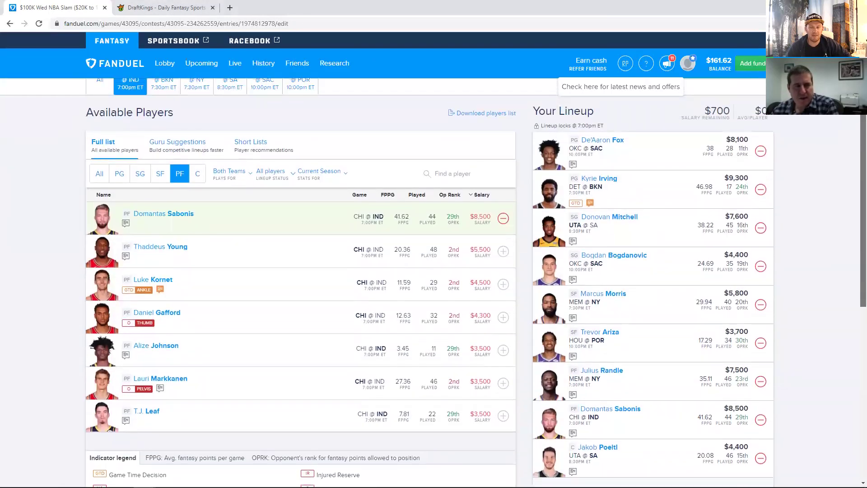
# Widen the power forward list to all games and look through it alongside the current lineup
pyautogui.scroll(1, 96, 145)
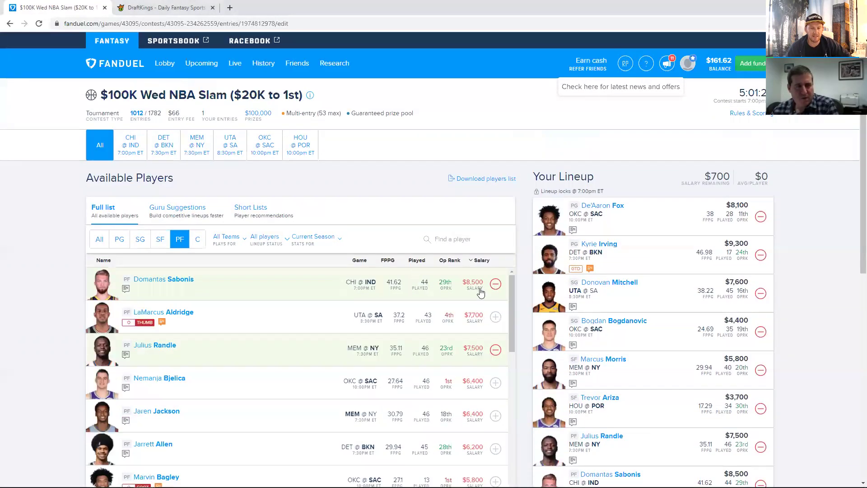
pyautogui.scroll(-10, 511, 299)
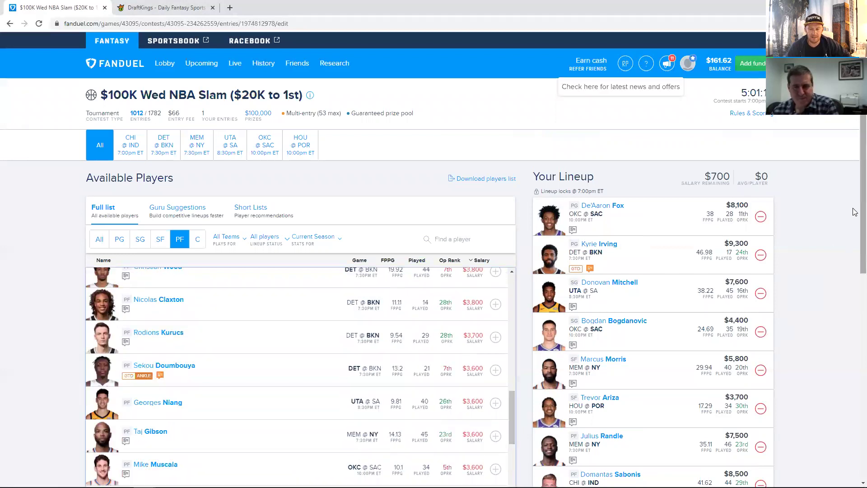
pyautogui.scroll(-1, 853, 226)
pyautogui.scroll(-2, 854, 275)
pyautogui.scroll(2, 846, 256)
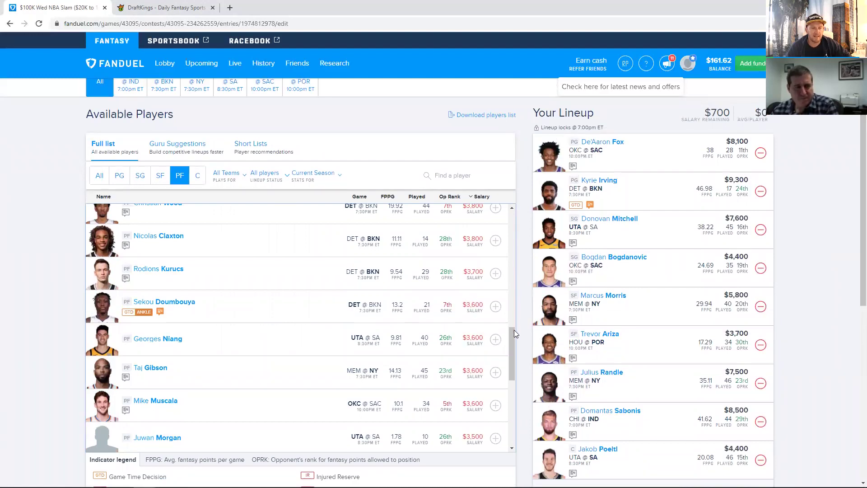
pyautogui.scroll(-1, 511, 345)
pyautogui.moveTo(511, 346); pyautogui.dragTo(514, 212)
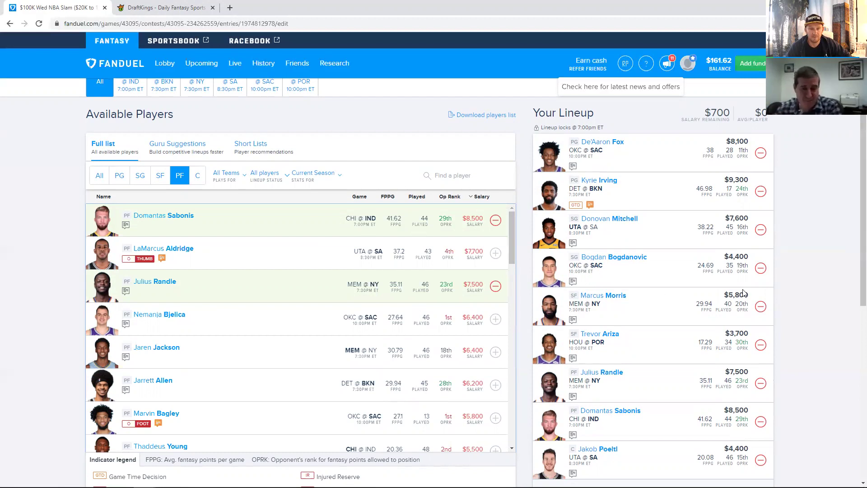
pyautogui.scroll(-1, 853, 204)
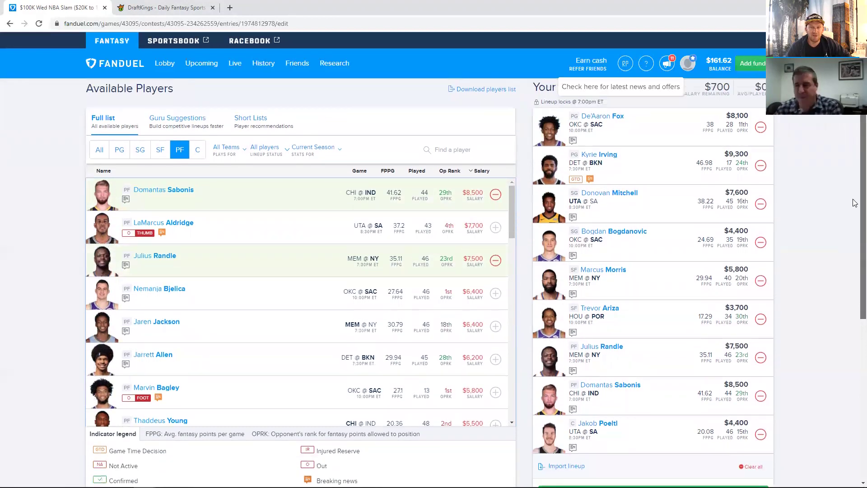
pyautogui.scroll(2, 844, 196)
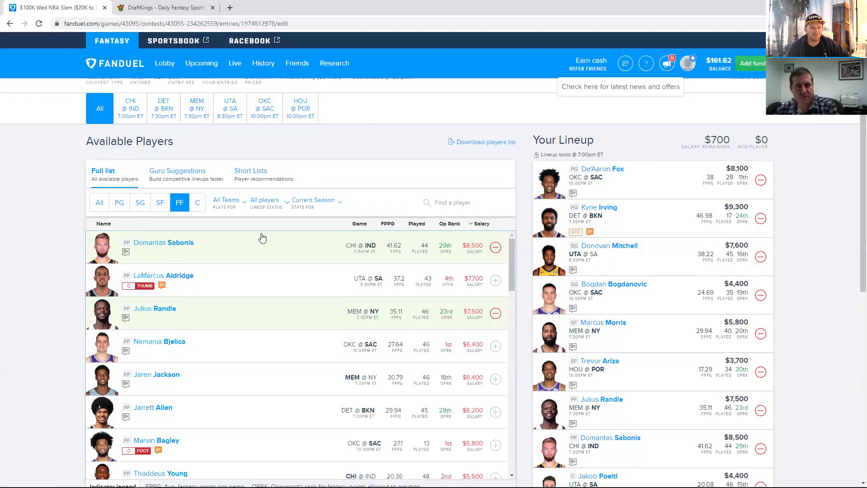
# List the available centers from all games and review them against the full lineup
pyautogui.click(199, 206)
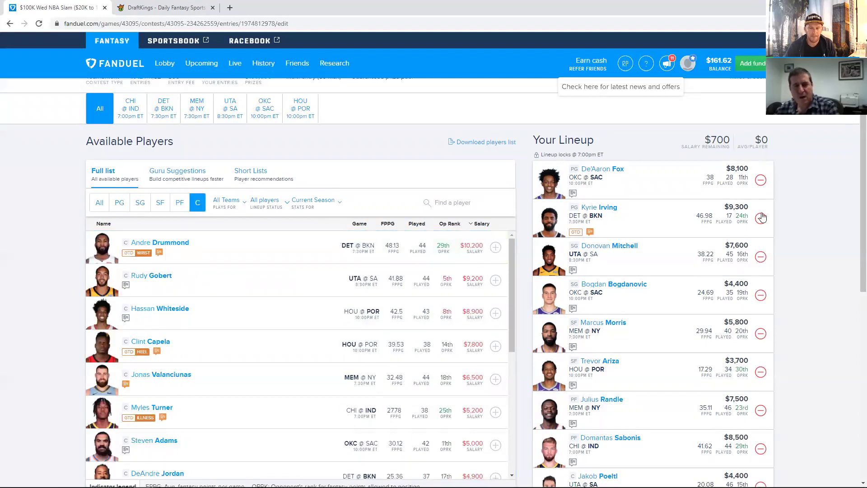
pyautogui.scroll(-3, 855, 247)
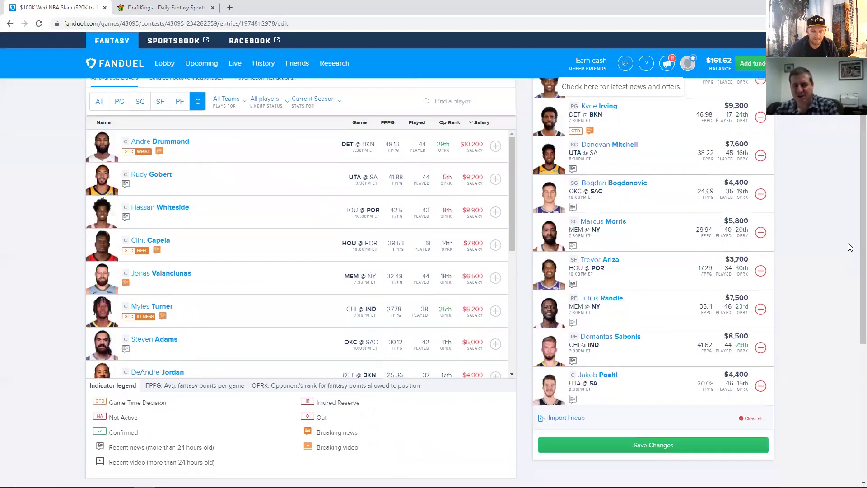
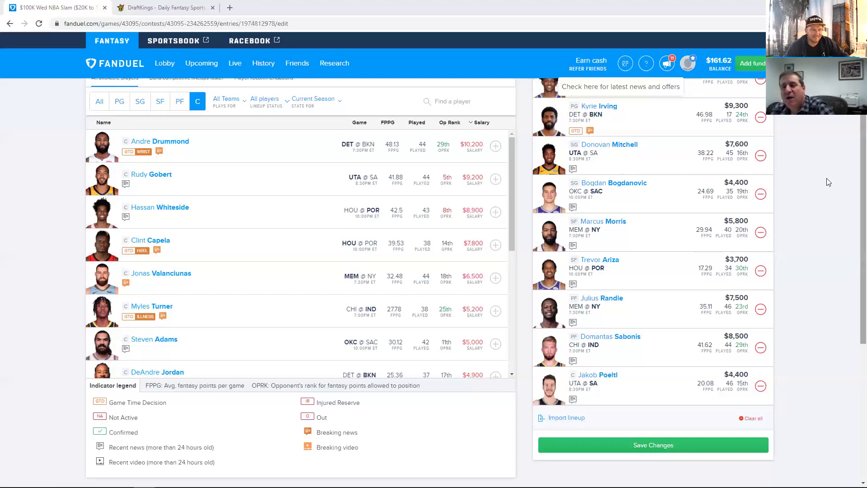
pyautogui.scroll(2, 856, 152)
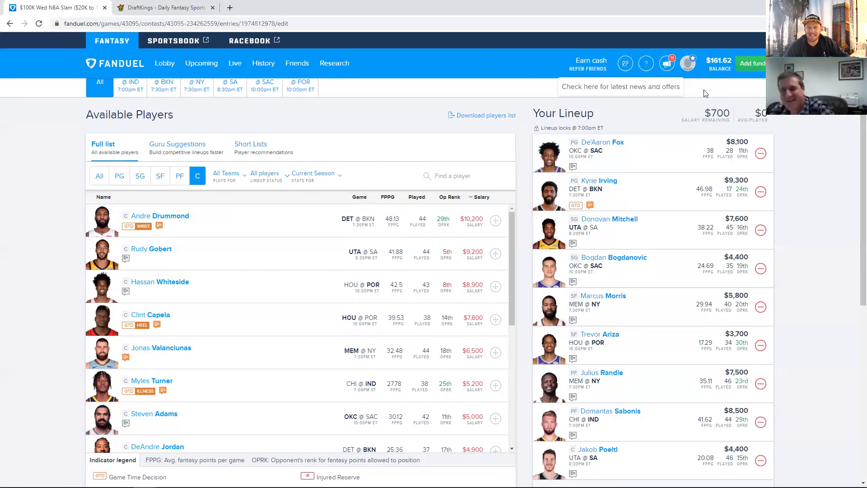
# Switch to DraftKings to review the upcoming NBA Classic lineup, and return to the FanDuel center list
pyautogui.click(183, 10)
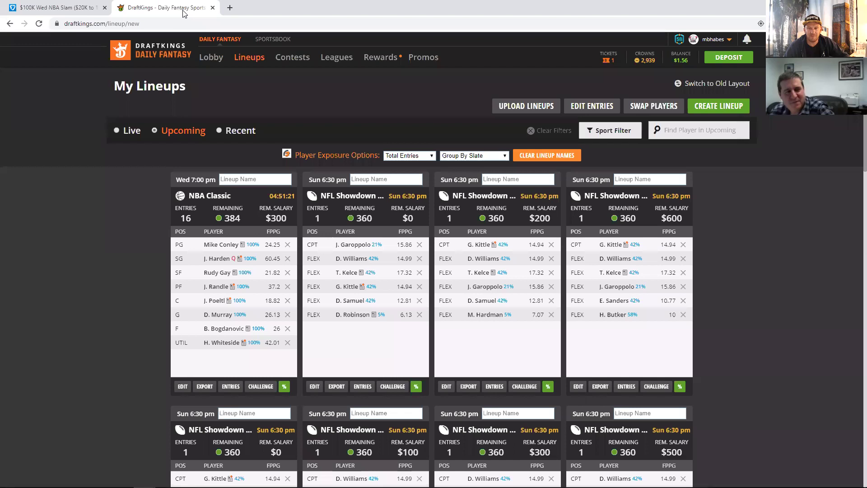
pyautogui.click(66, 8)
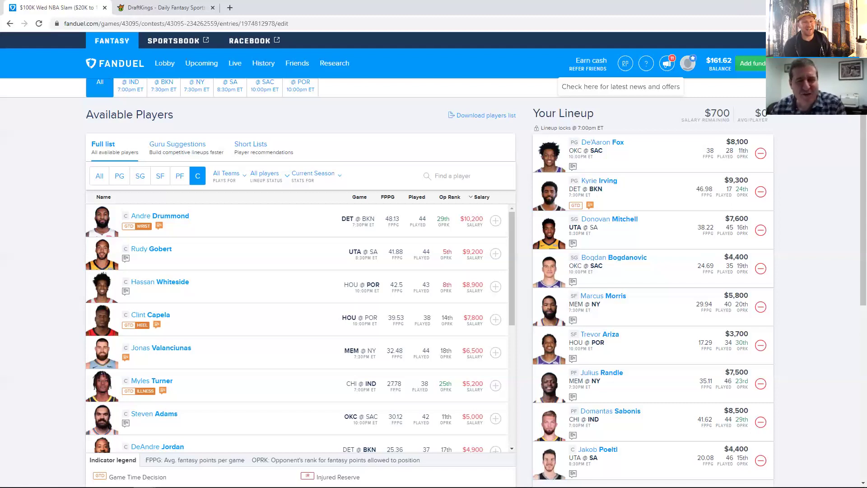
pyautogui.scroll(2, 855, 118)
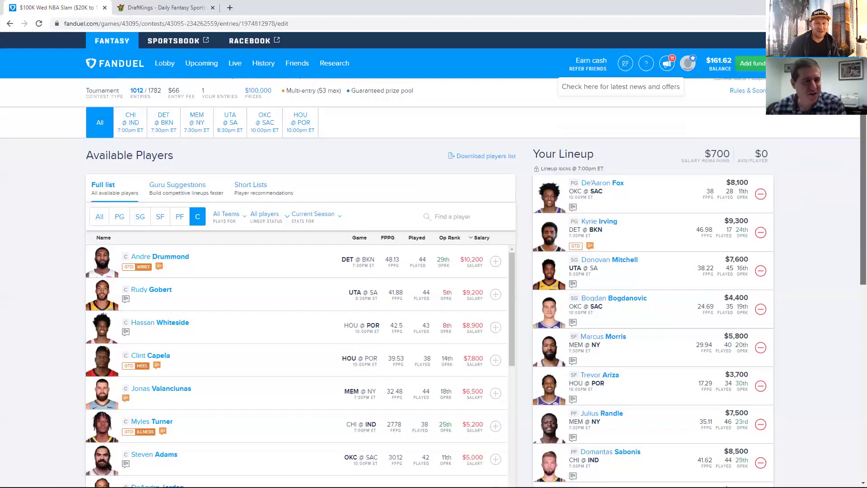